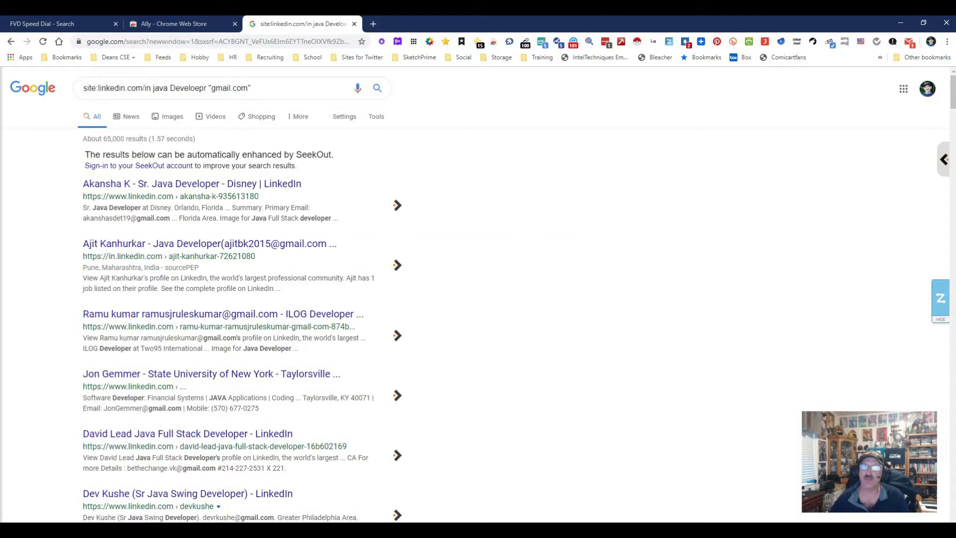
Open the Ally extension on the Google results page and choose to extract multiple items
click(653, 41)
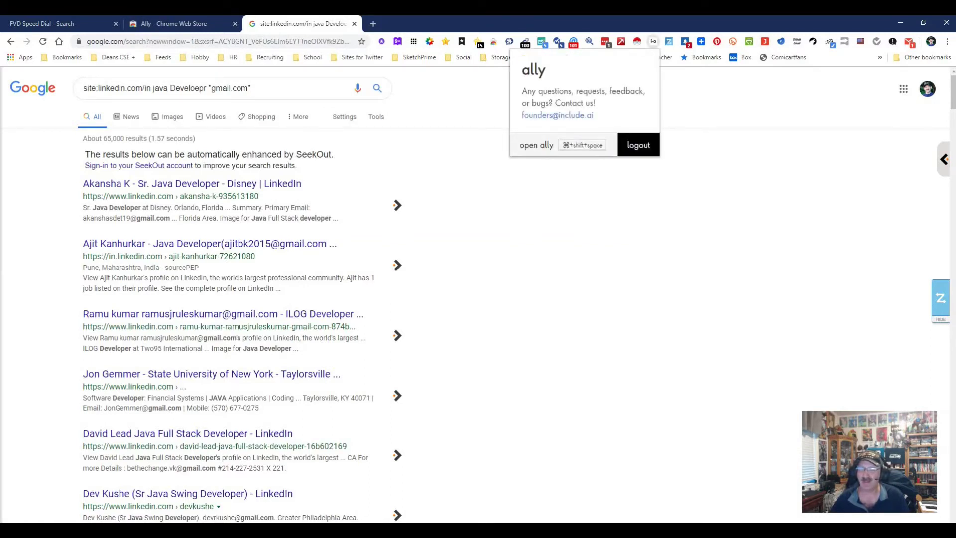
key(ctrl+shift+space)
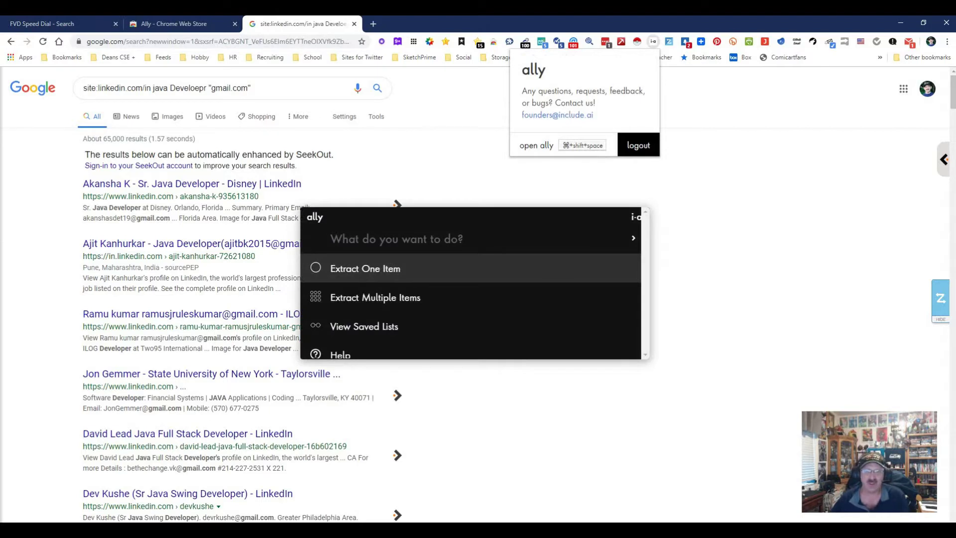
key(Down)
key(Down)
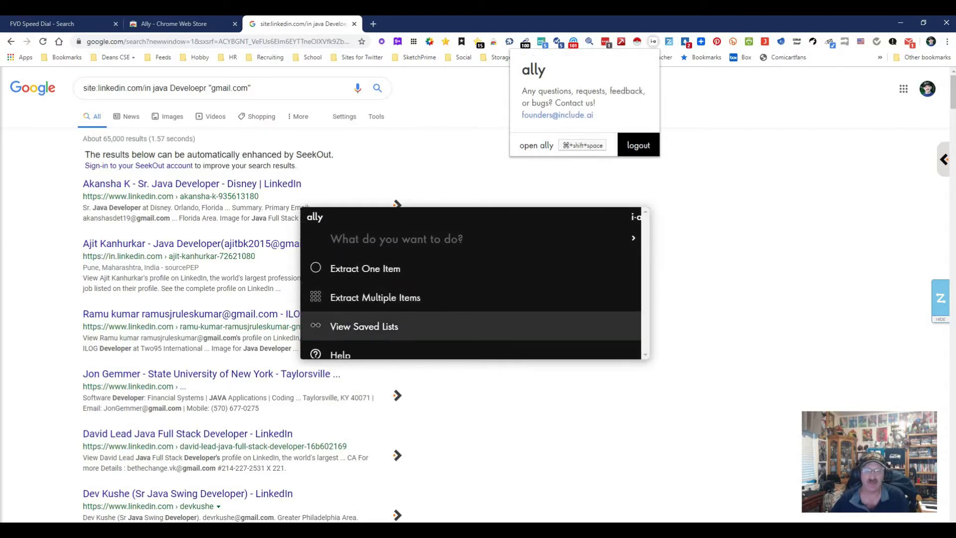
key(Up)
key(Up)
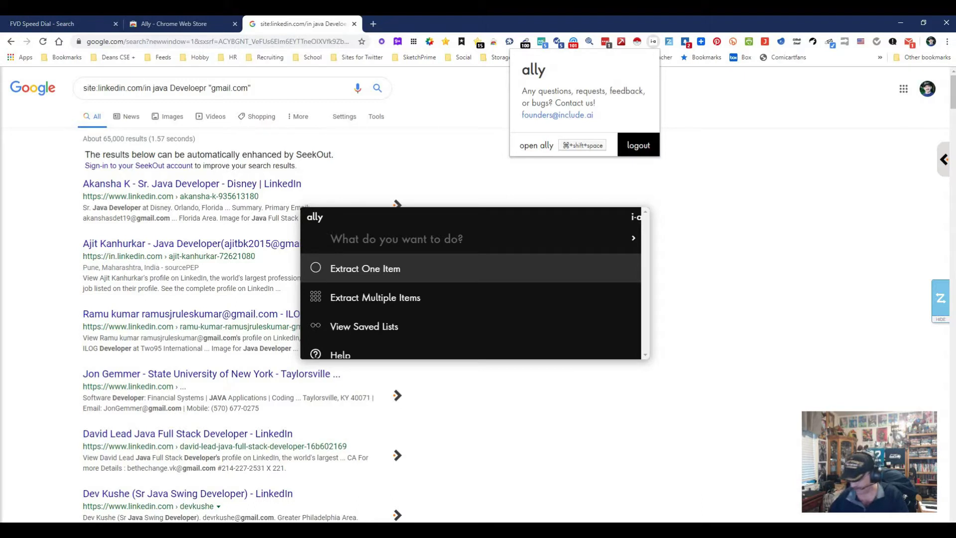
key(Down)
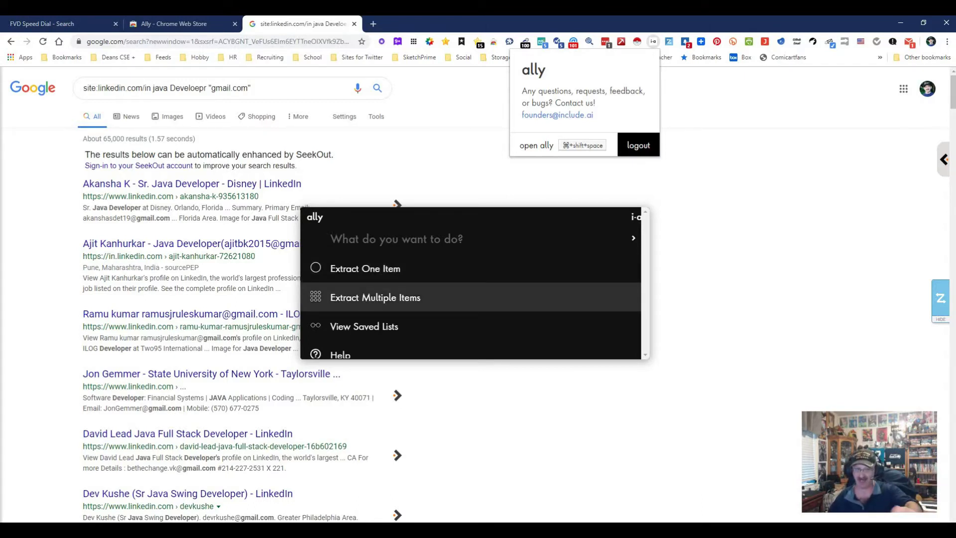
click(375, 298)
key(Return)
Open Suggested List Extractor 2, look through its columns, and return to the extractor choices
key(Down)
key(Down)
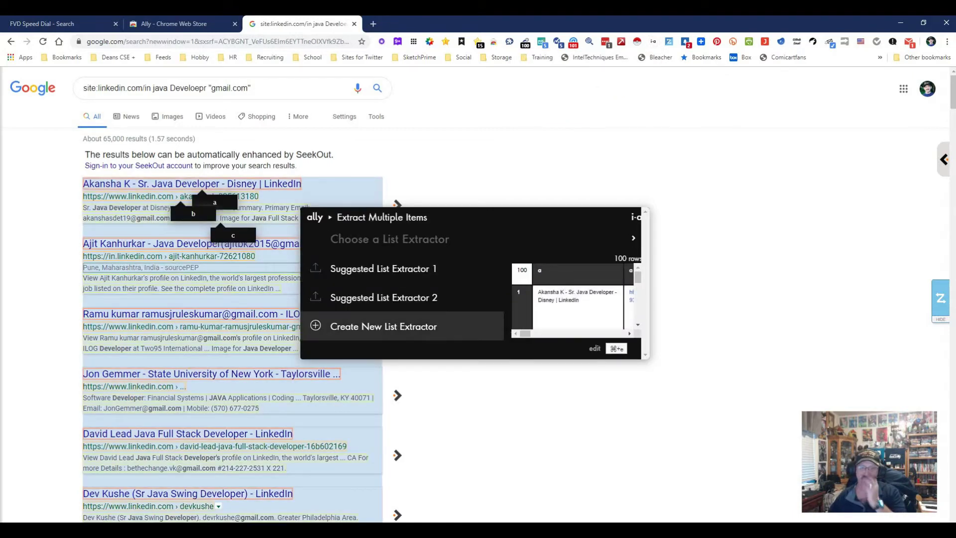
key(Up)
key(Return)
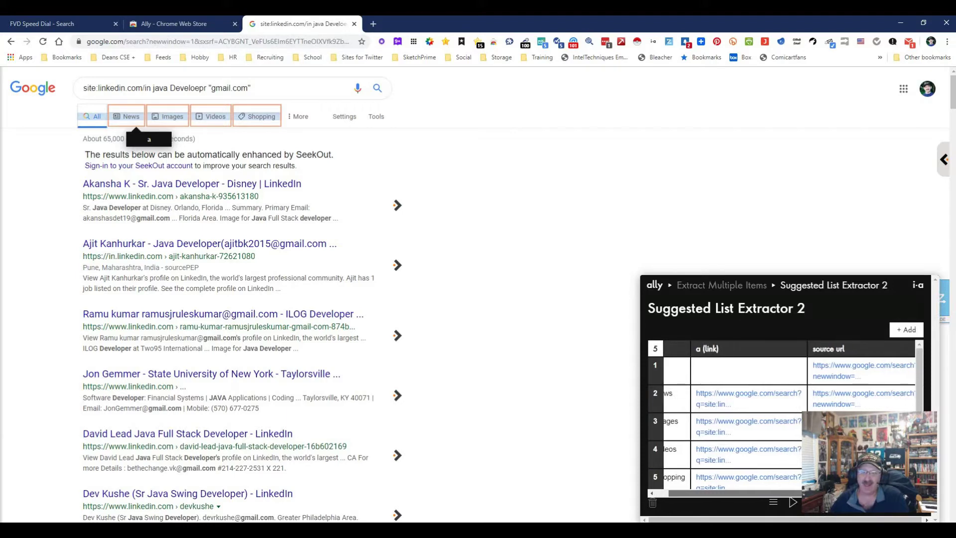
drag(836, 492, 855, 493)
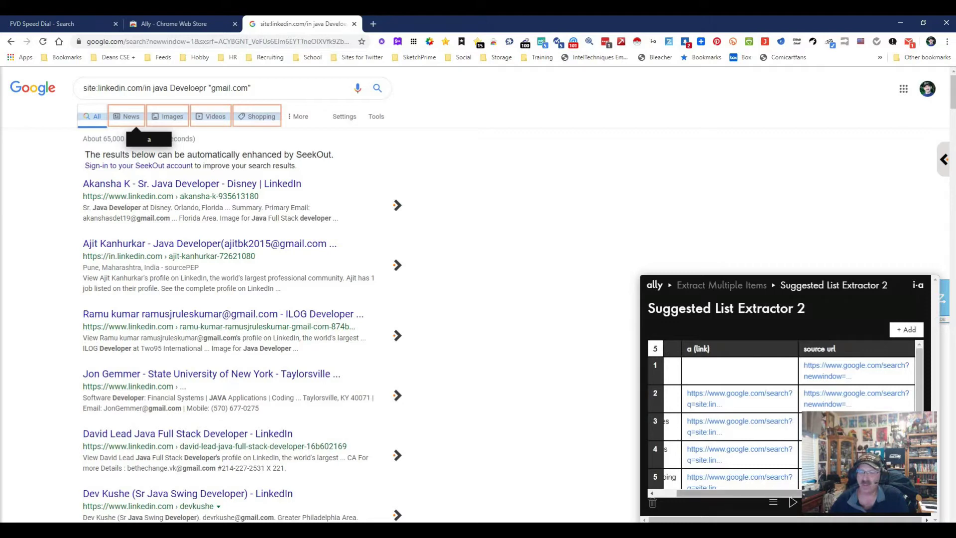
drag(797, 493, 775, 493)
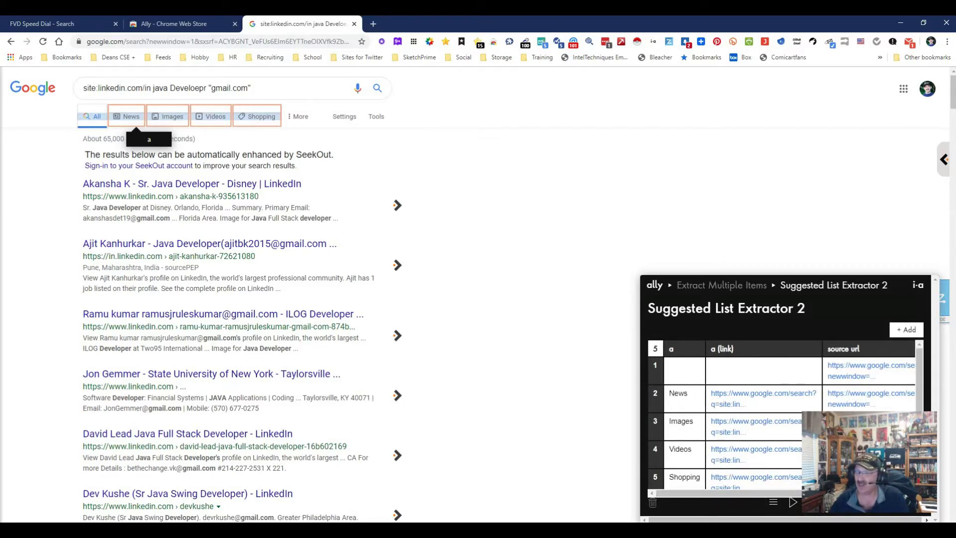
click(773, 501)
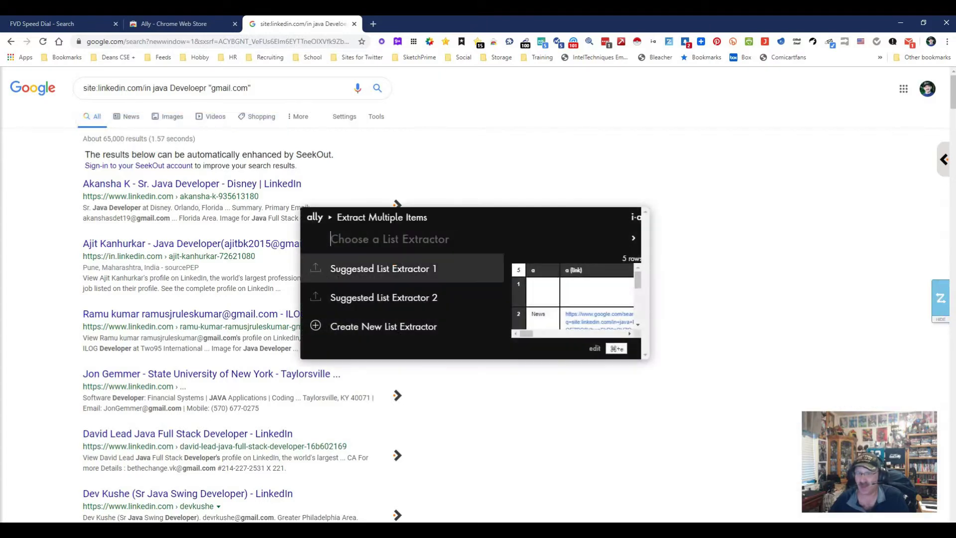
Open Suggested List Extractor 1 and look across all columns of its extracted table
click(384, 269)
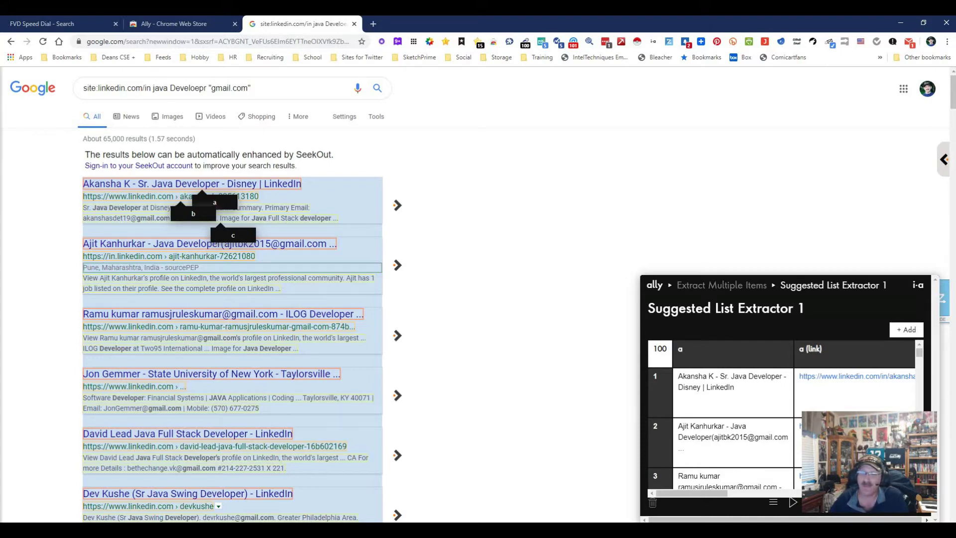
scroll(781, 418, right, 5)
scroll(781, 418, right, 1)
scroll(781, 418, right, 5)
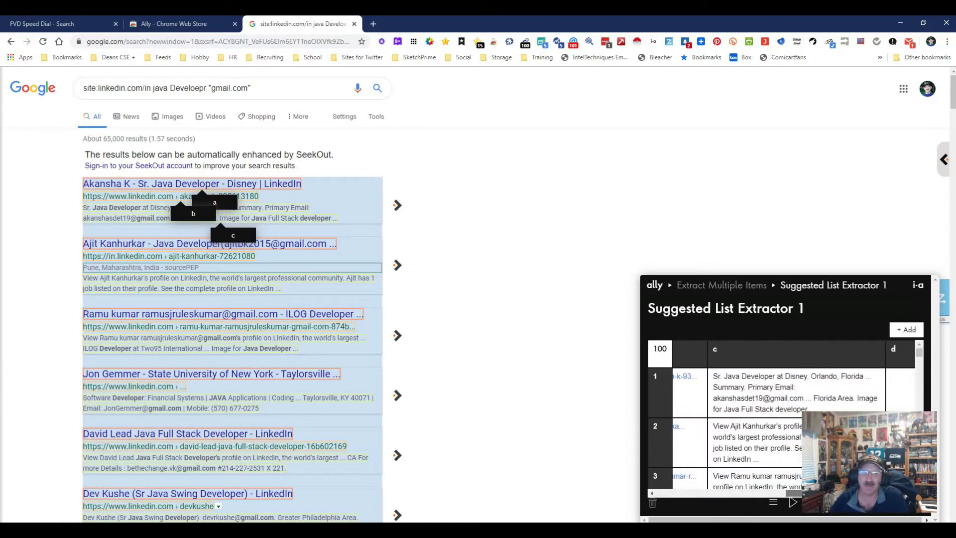
scroll(781, 418, right, 6)
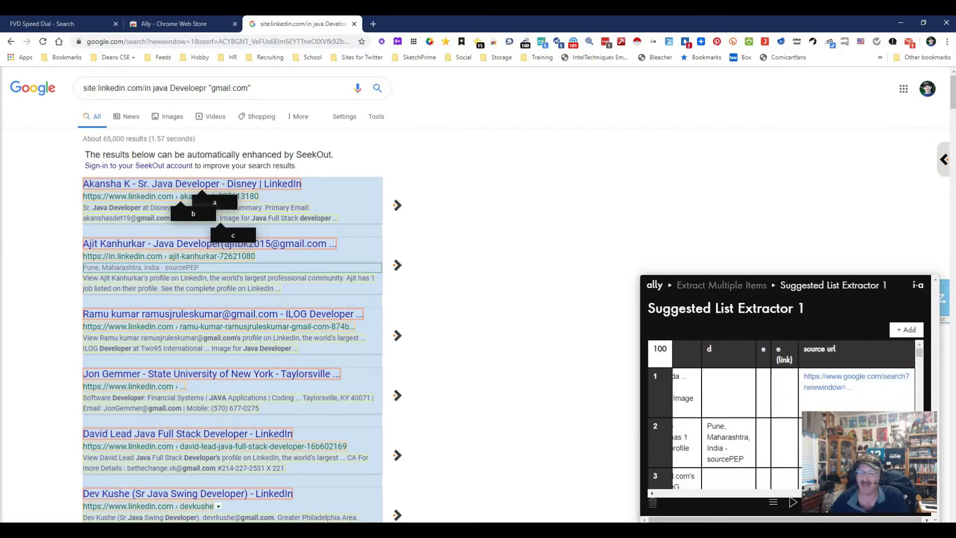
scroll(782, 419, left, 10)
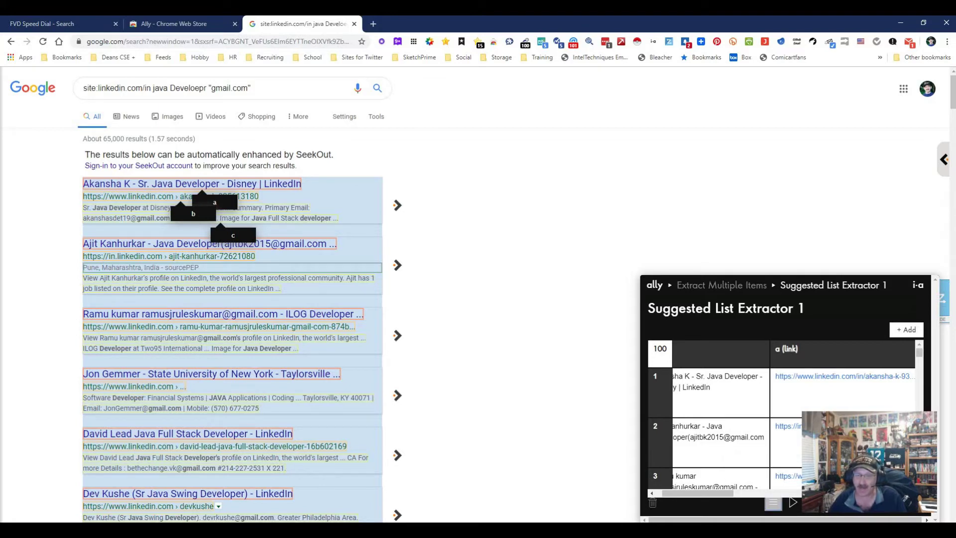
Examine the extractor's pagination settings and its column options, including renaming, choosing a new element, deleting and adding columns
click(773, 502)
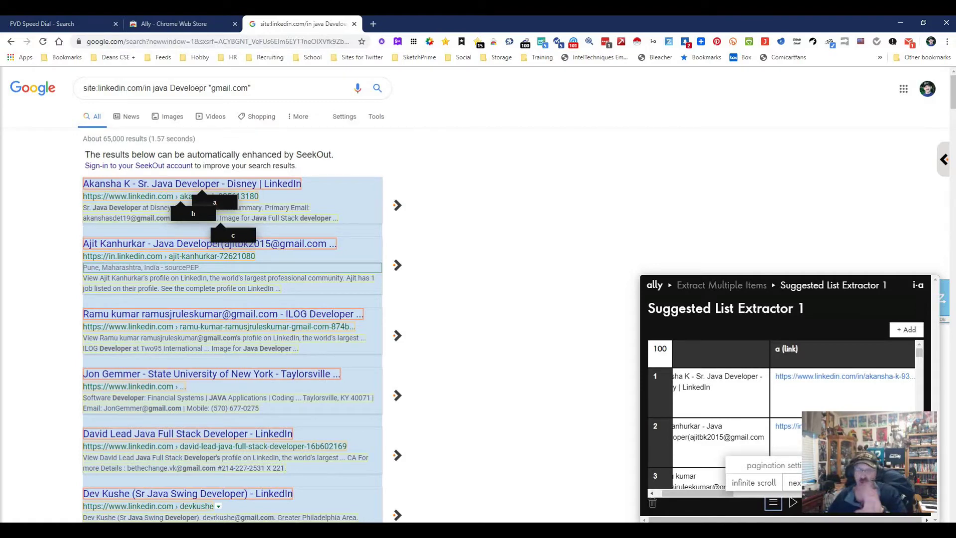
click(720, 355)
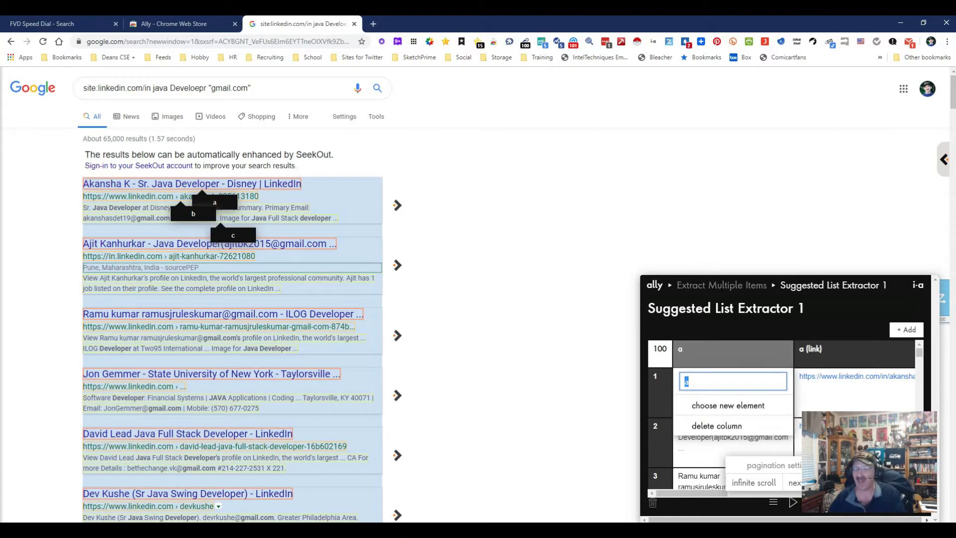
click(805, 308)
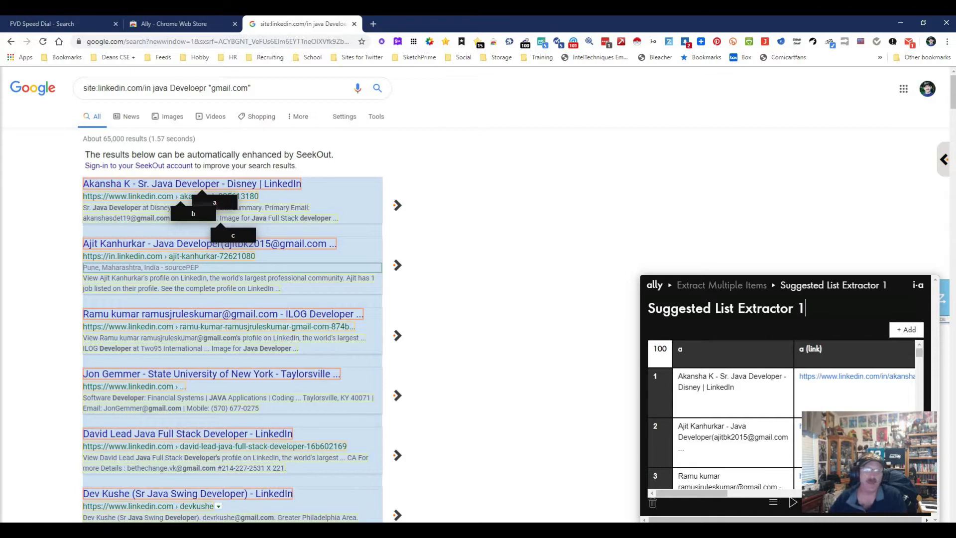
drag(692, 493, 820, 493)
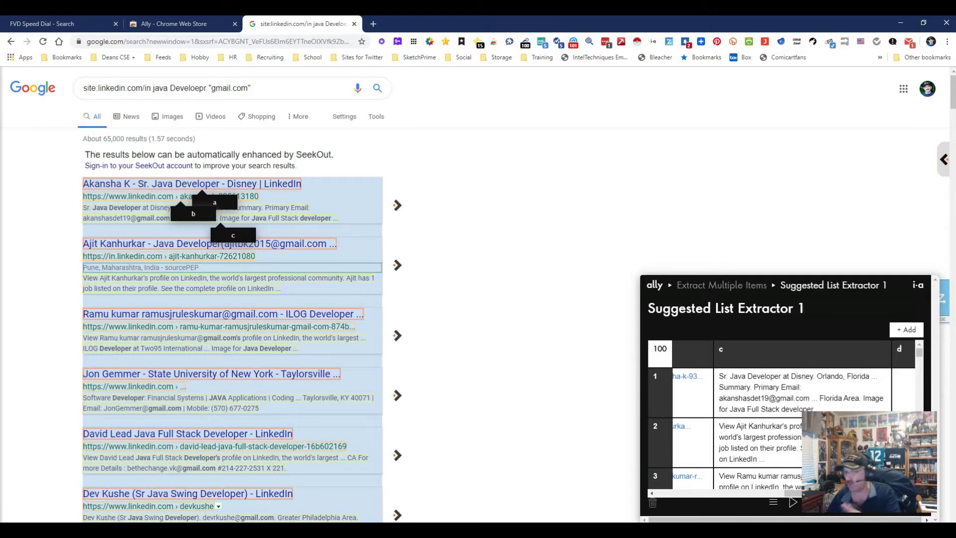
click(907, 329)
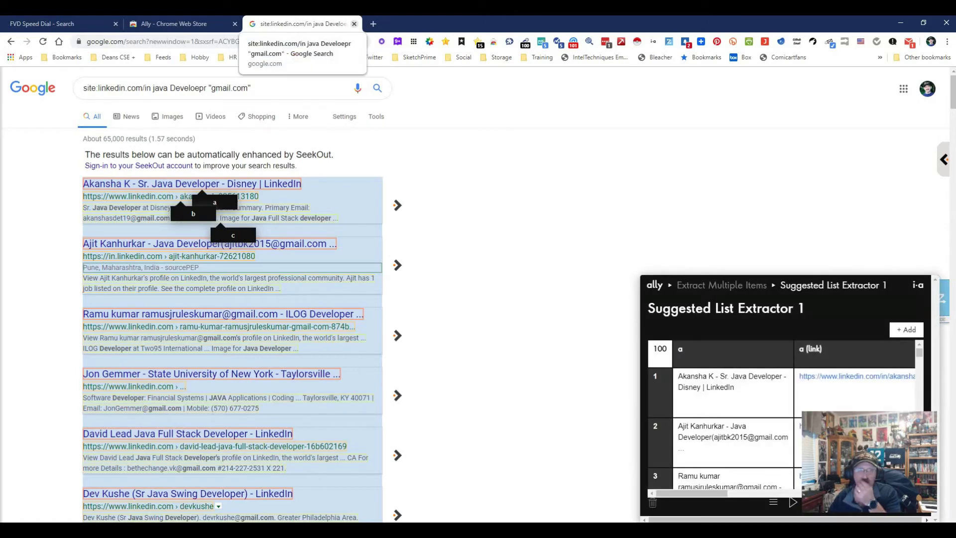
Close the Google results page and open LinkedIn from the Main group of the speed dial
key(ctrl+w)
key(ctrl+1)
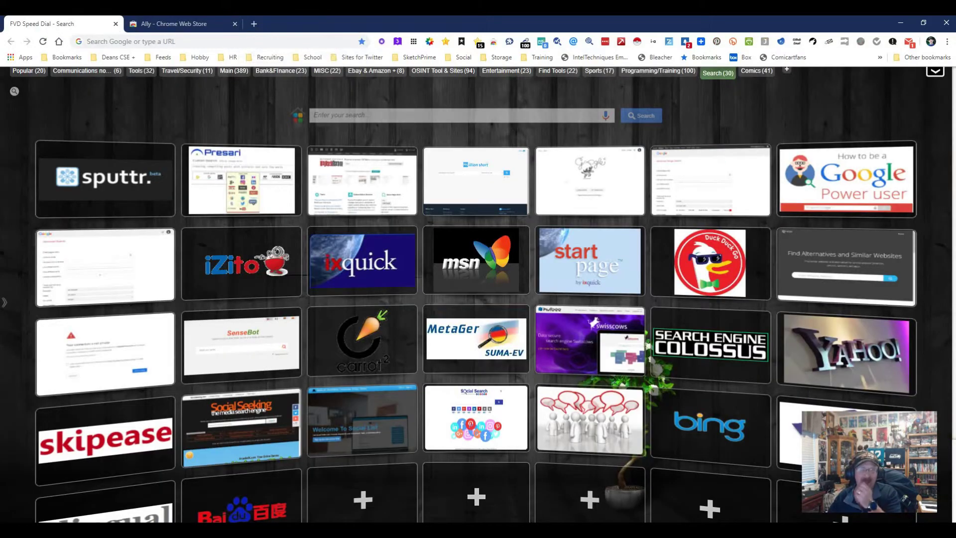
click(233, 72)
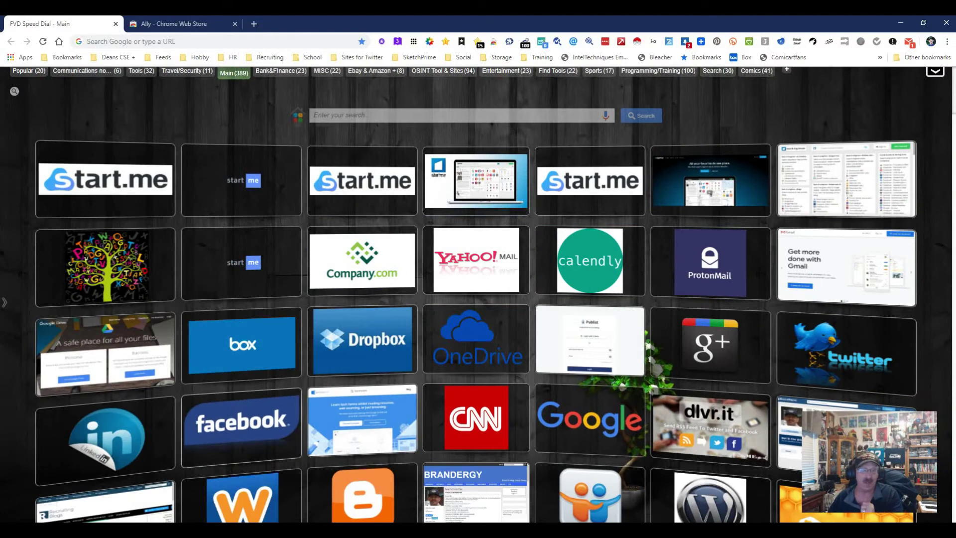
click(107, 439)
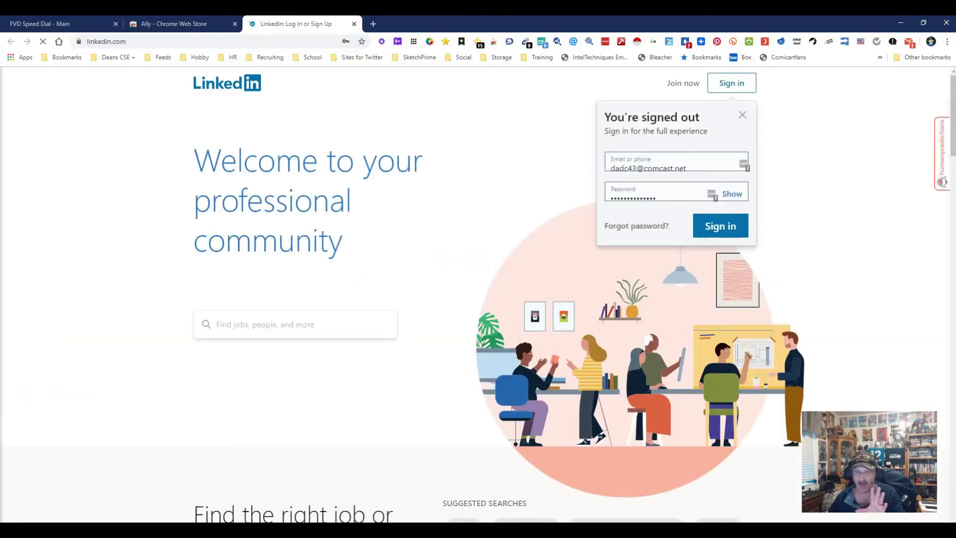
Sign in to LinkedIn with the saved account e-mail and password
click(720, 226)
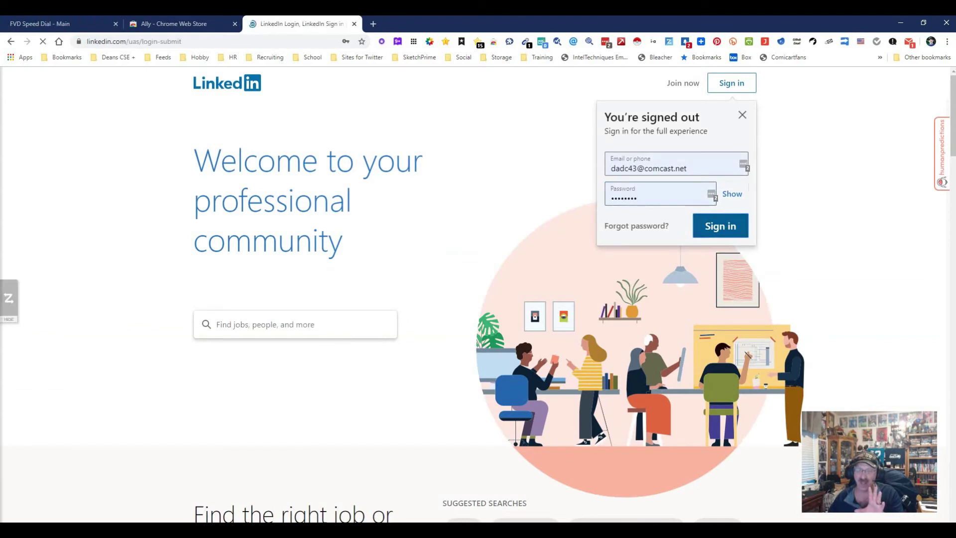
click(475, 228)
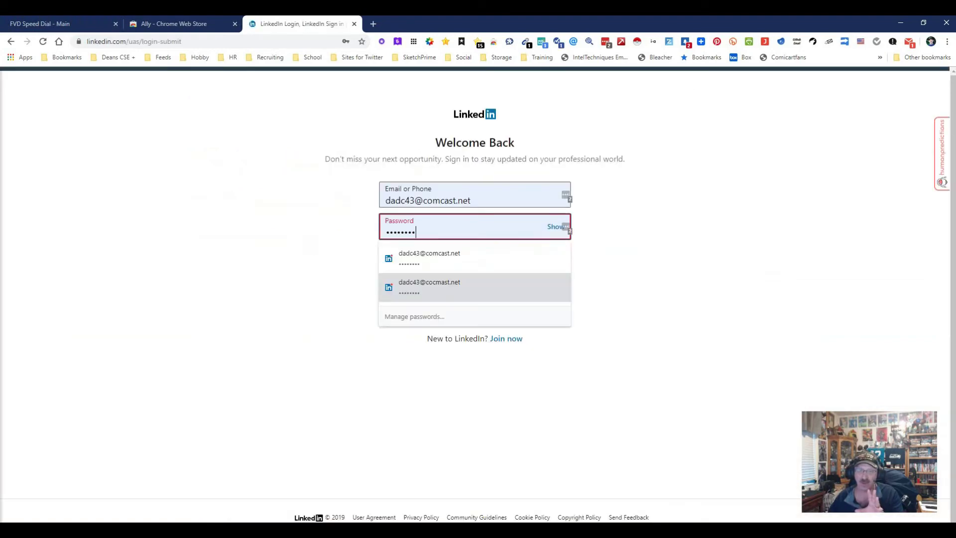
click(470, 334)
click(474, 288)
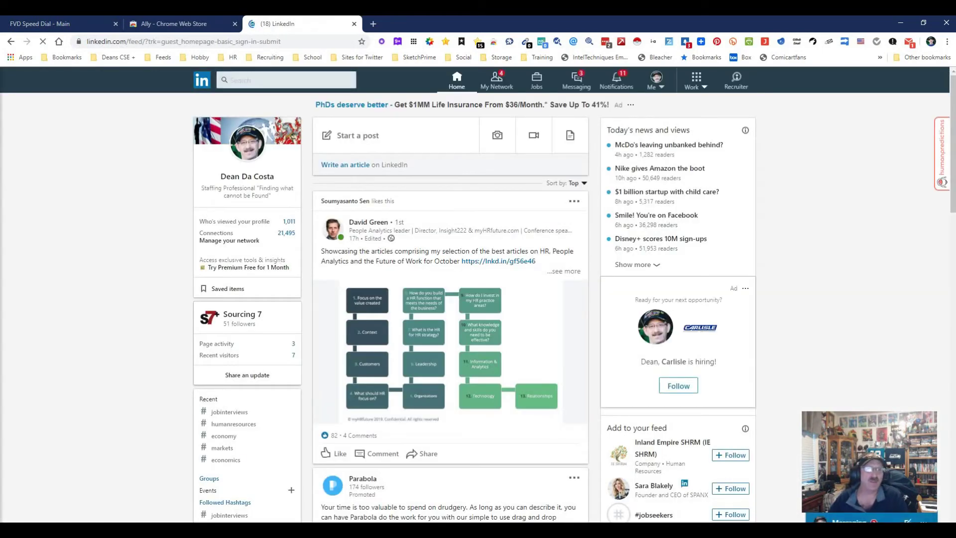
Search LinkedIn for "java developer" and limit the results to people
click(277, 81)
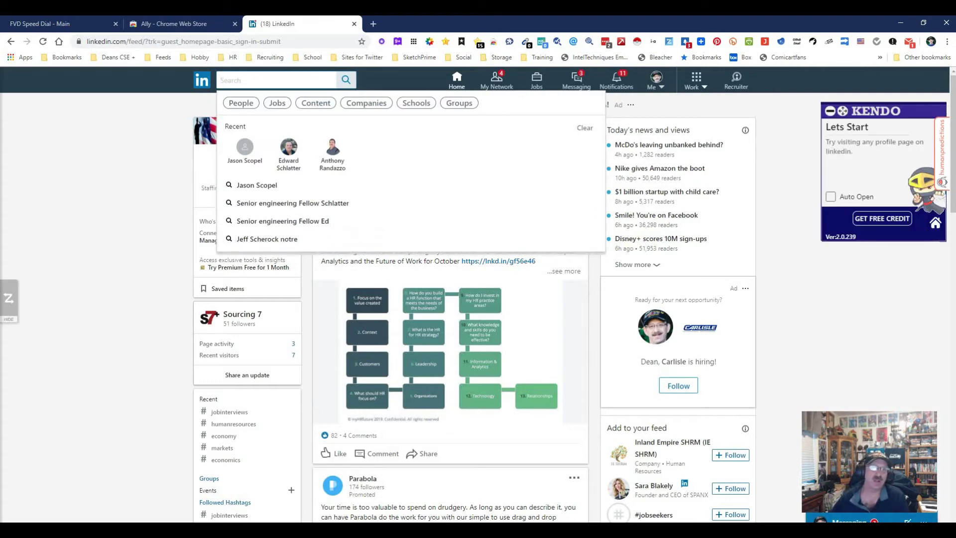
text(ja)
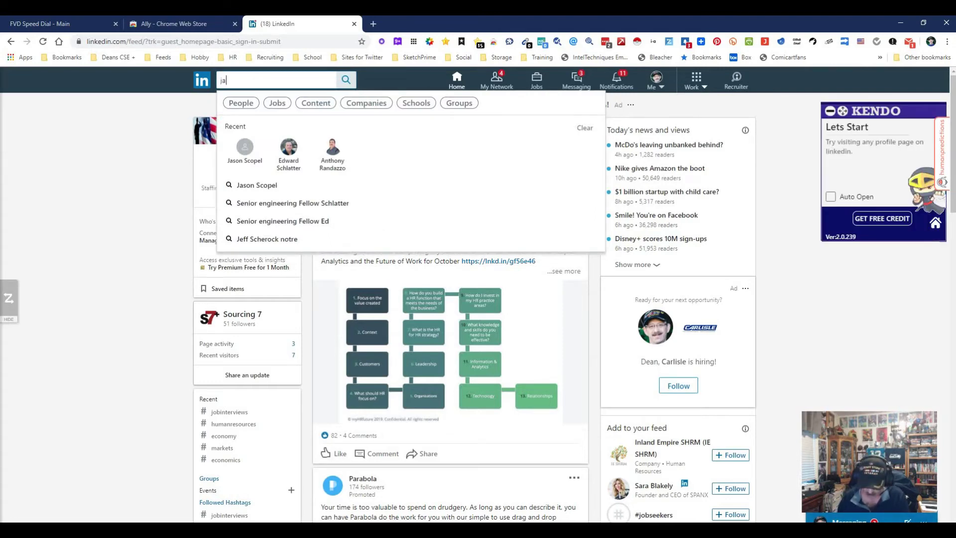
text(va developer)
key(Return)
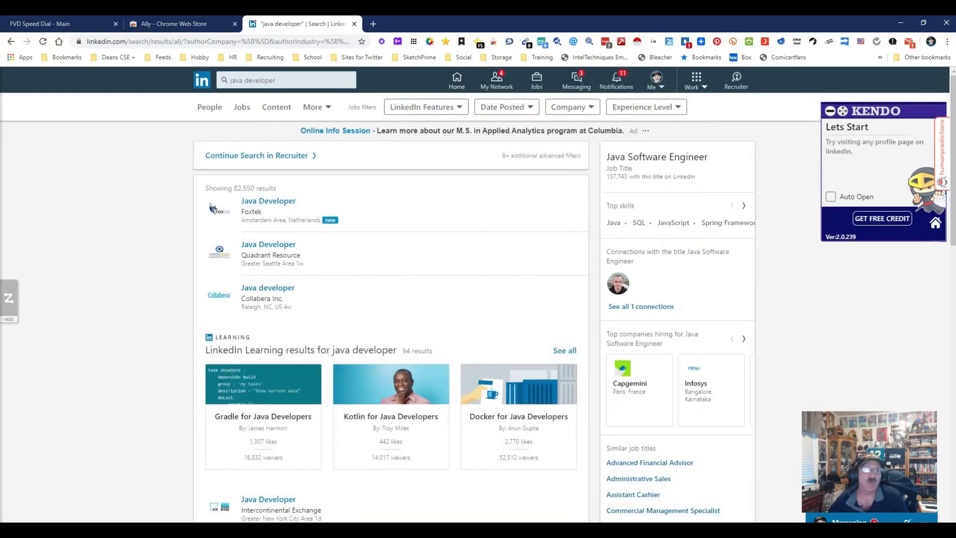
click(209, 107)
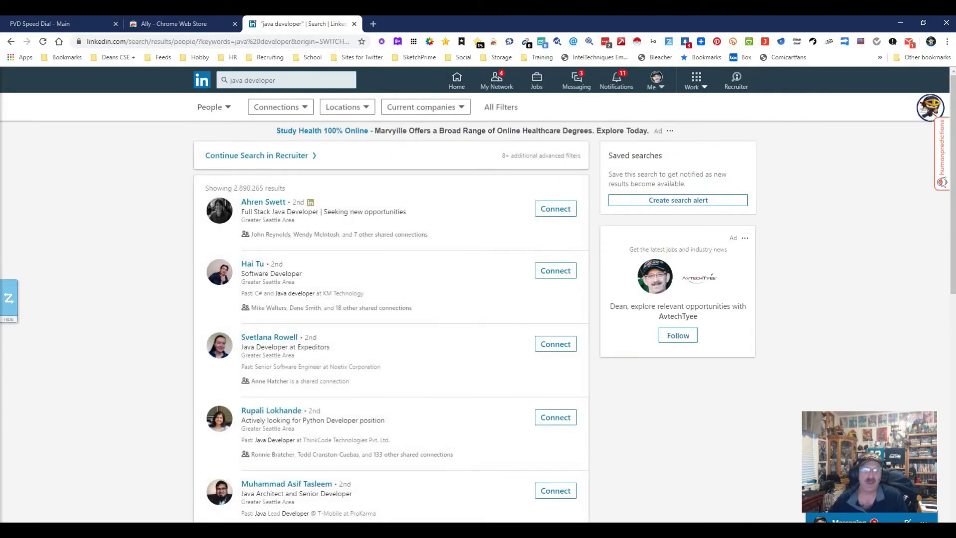
Open Ally on the LinkedIn people results and choose to extract multiple items
click(653, 41)
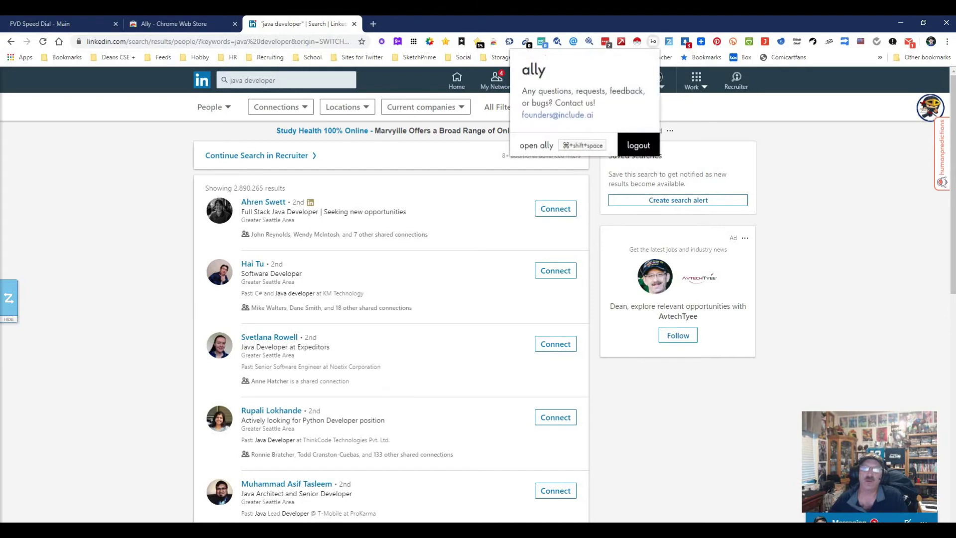
click(537, 146)
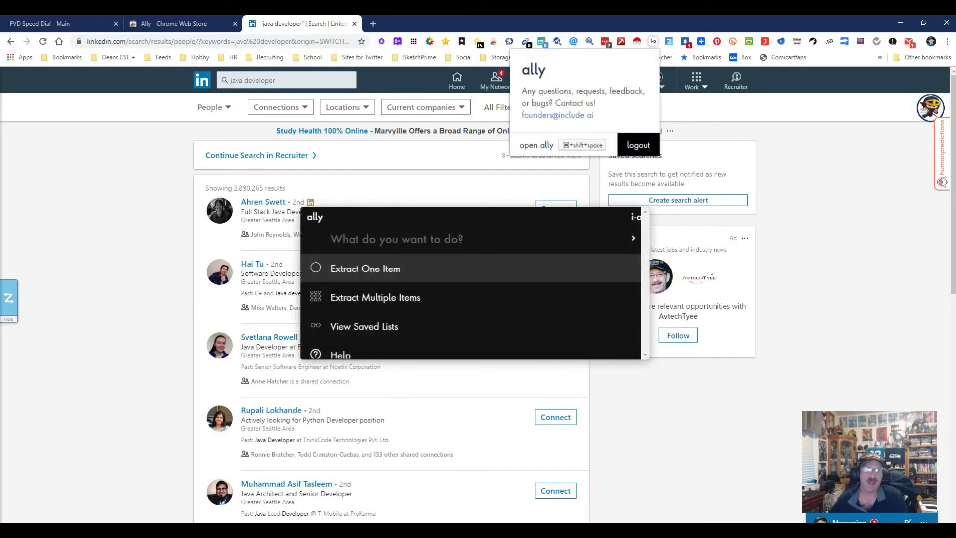
key(Down)
key(Return)
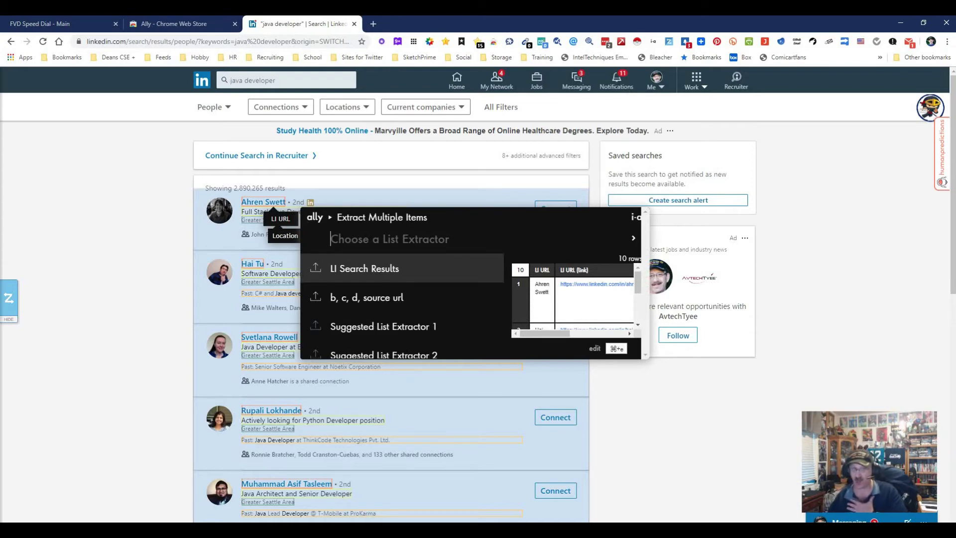
Compare the previews of the suggested list extractors and open Suggested List Extractor 2
key(Down)
key(Down)
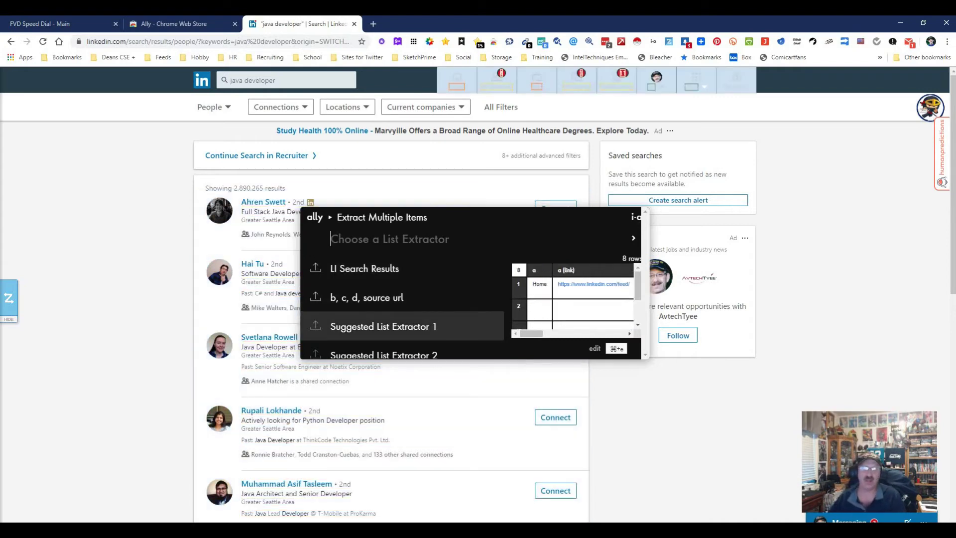
key(Down)
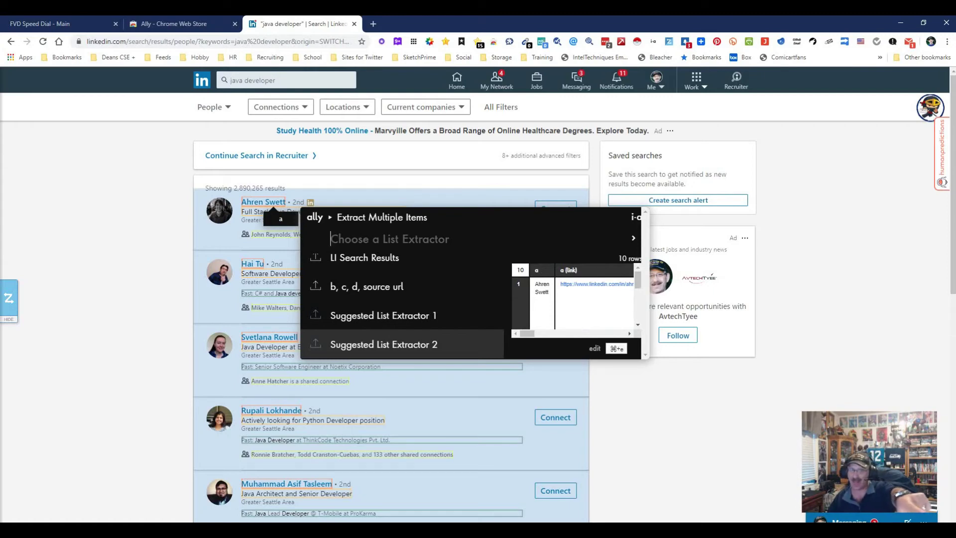
key(Up)
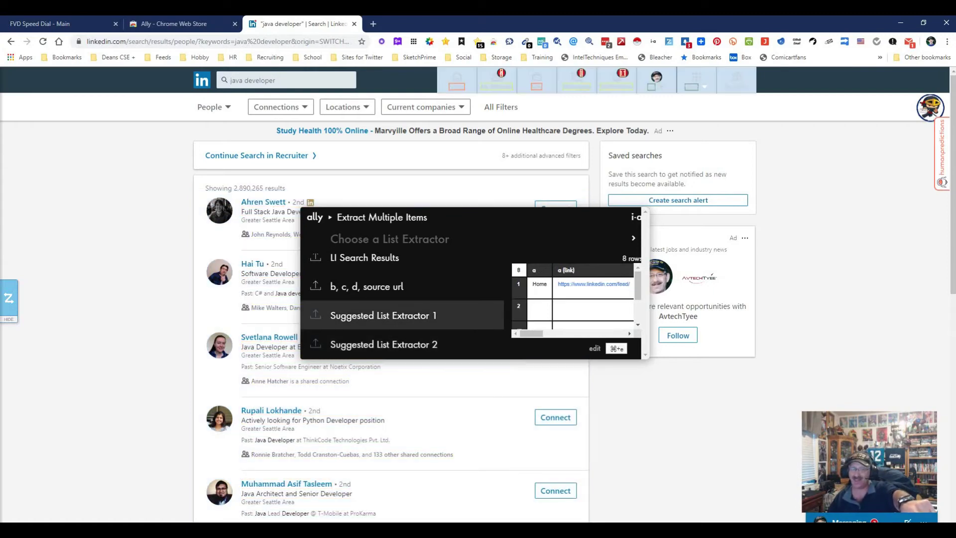
key(Down)
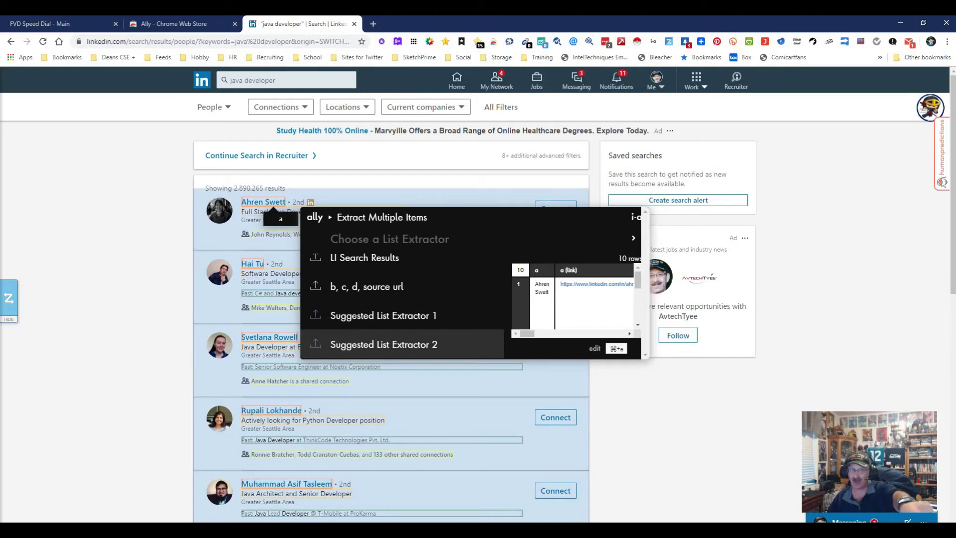
key(Return)
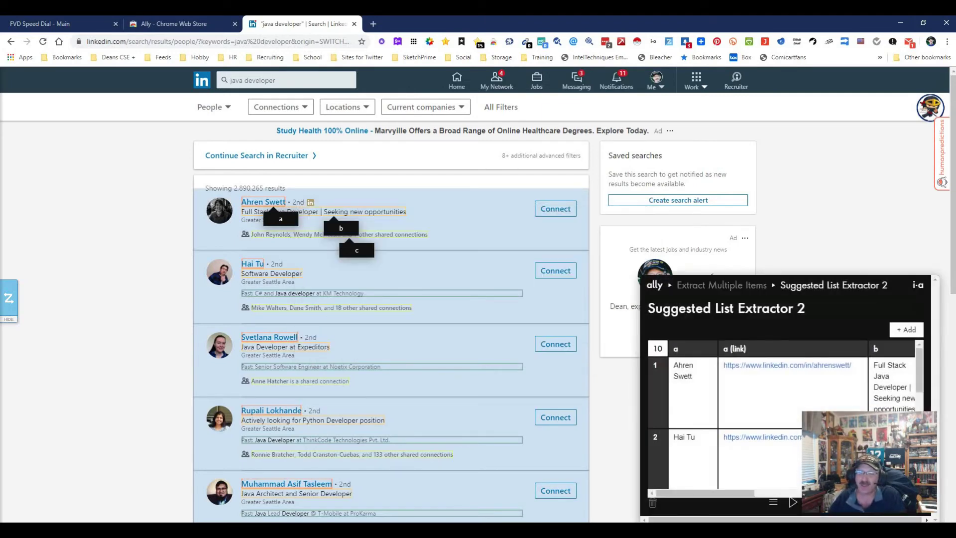
Review columns a through c of Suggested List Extractor 2, and return to the choice of list extractors
drag(705, 493, 730, 493)
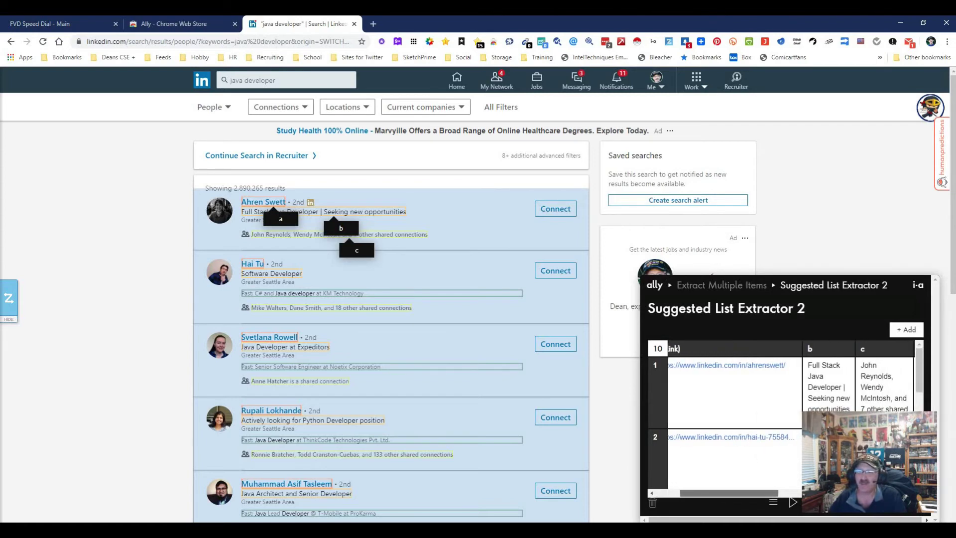
drag(729, 493, 746, 493)
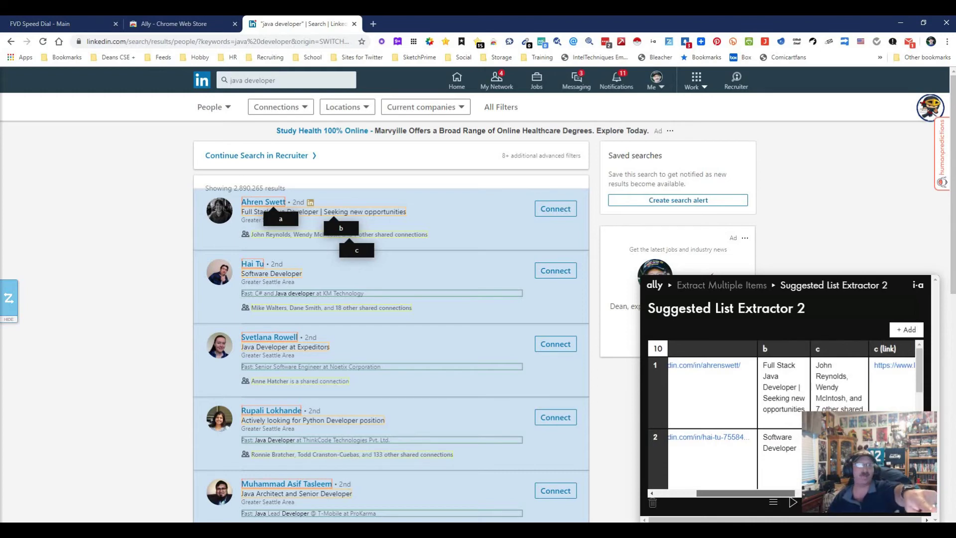
drag(747, 493, 705, 493)
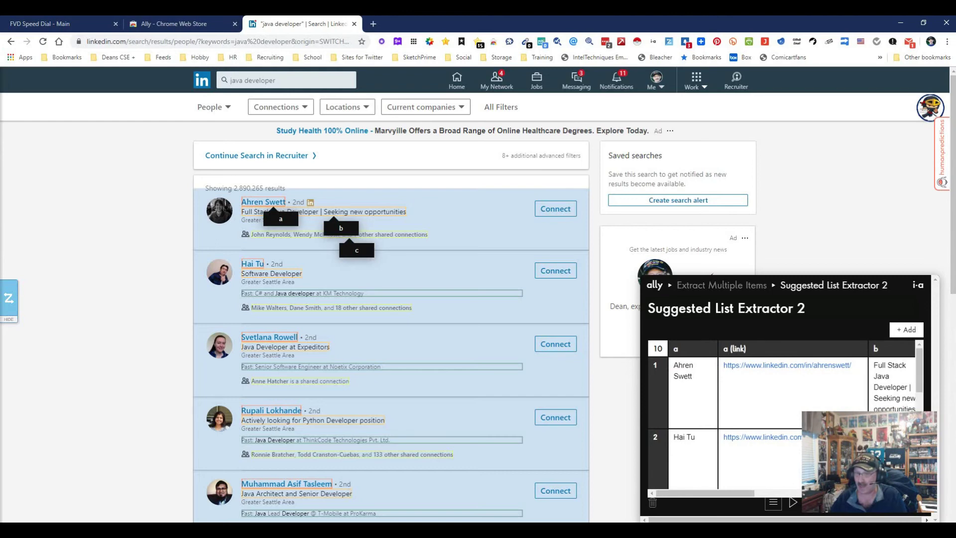
click(721, 285)
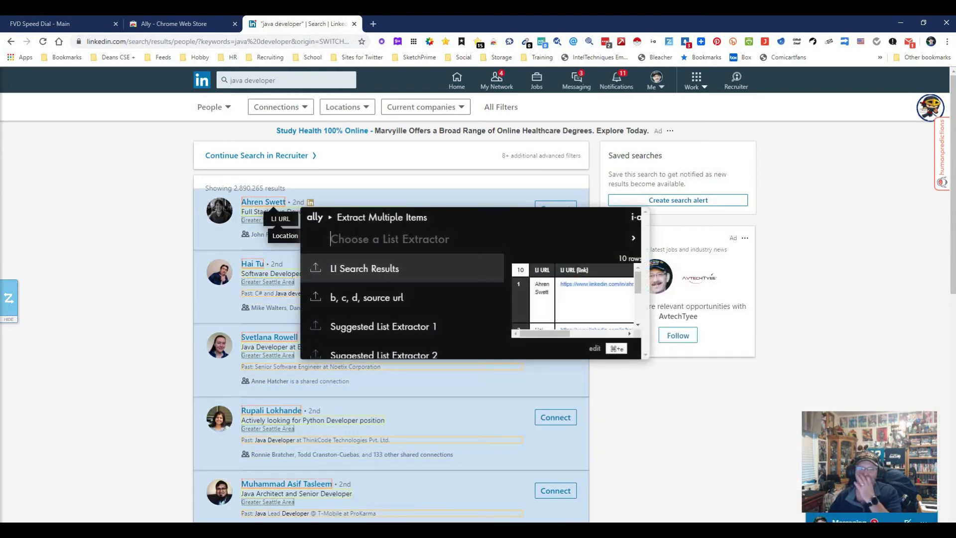
Open the LI Search Results extractor, check its Headline, Title and Location columns, and run the extraction
key(Return)
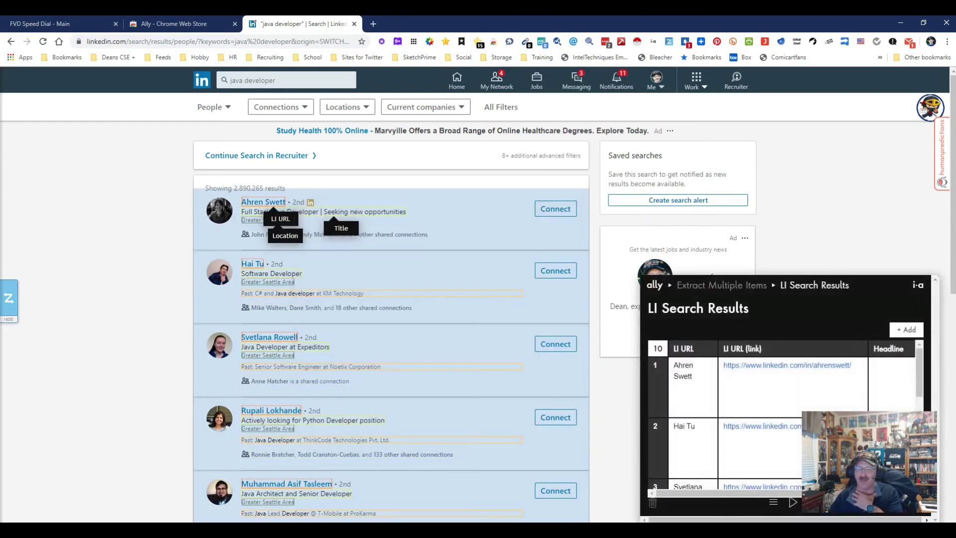
drag(817, 493, 884, 493)
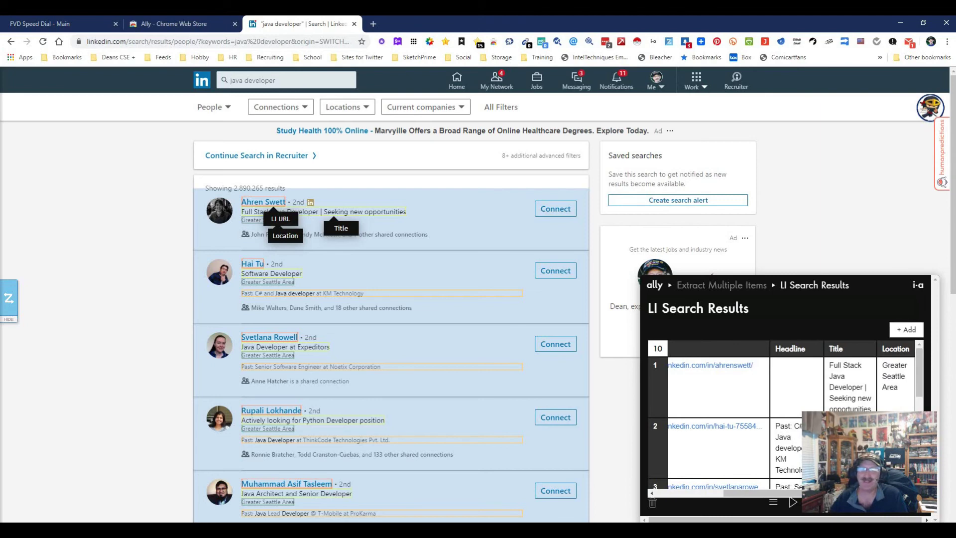
drag(919, 373, 919, 466)
click(793, 502)
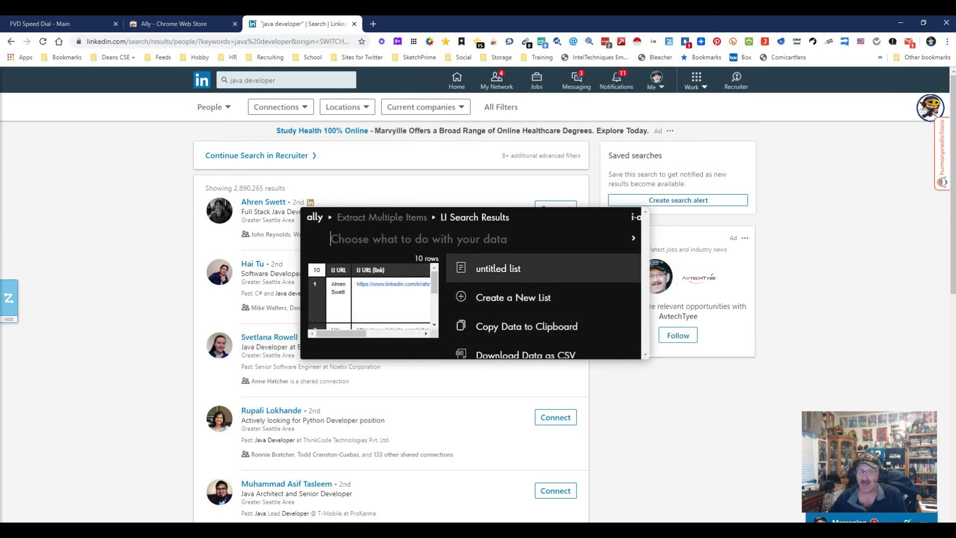
Look through the output options for the extracted data as far as Download Data as CSV, and switch to Ally's Chrome Web Store page
key(Down)
key(Down)
key(Down)
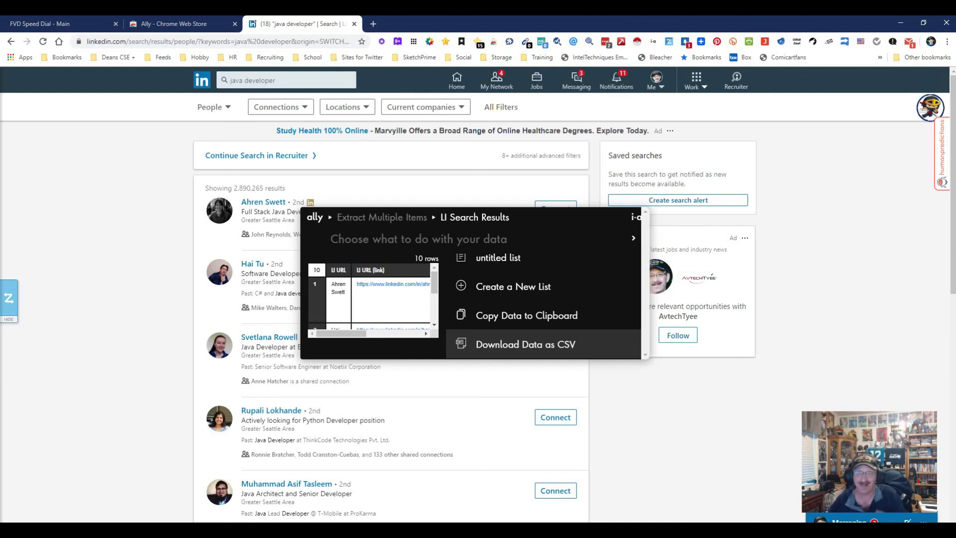
click(192, 24)
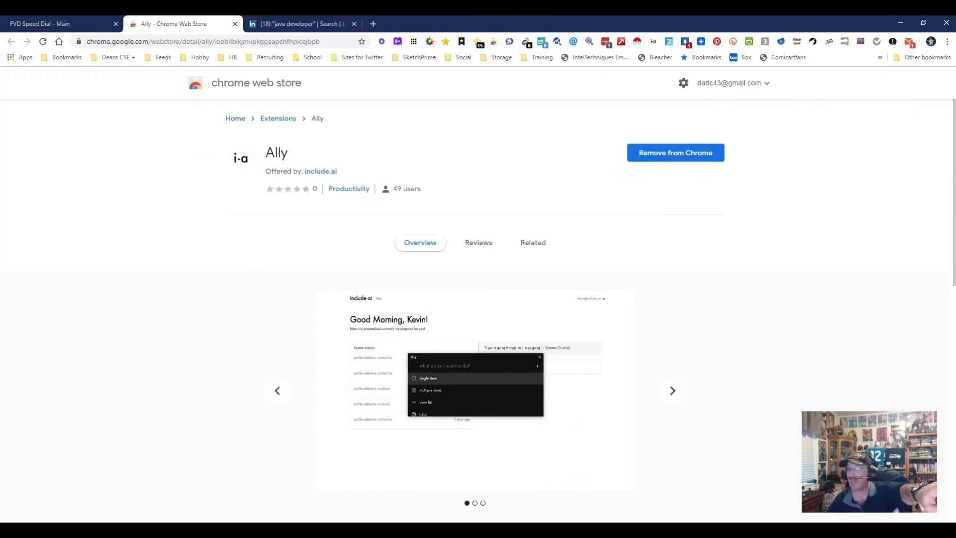